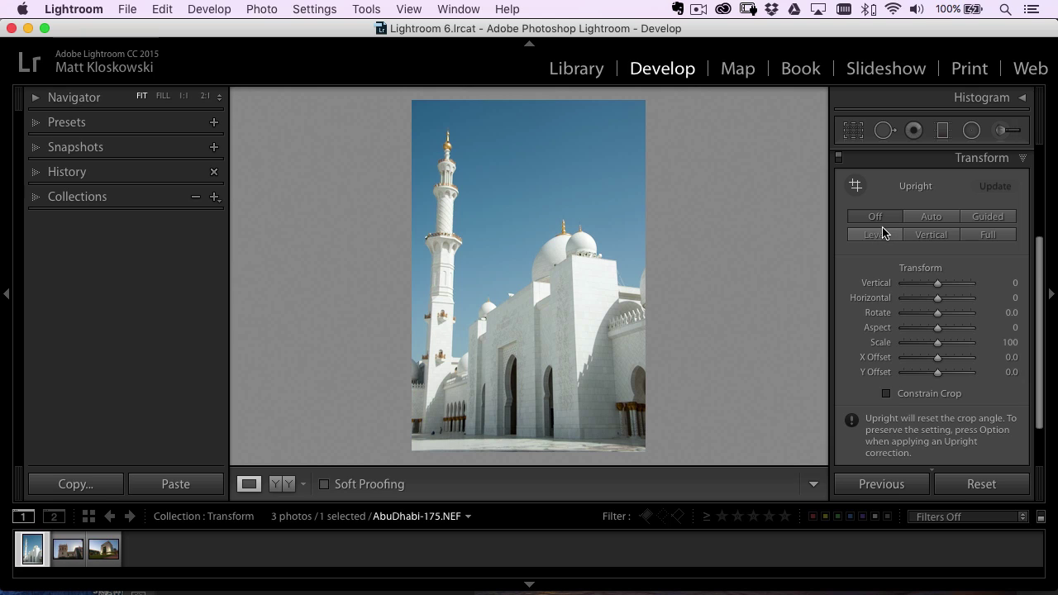
Briefly switch over to the web browser and back to Lightroom.
drag(1040, 257, 987, 213)
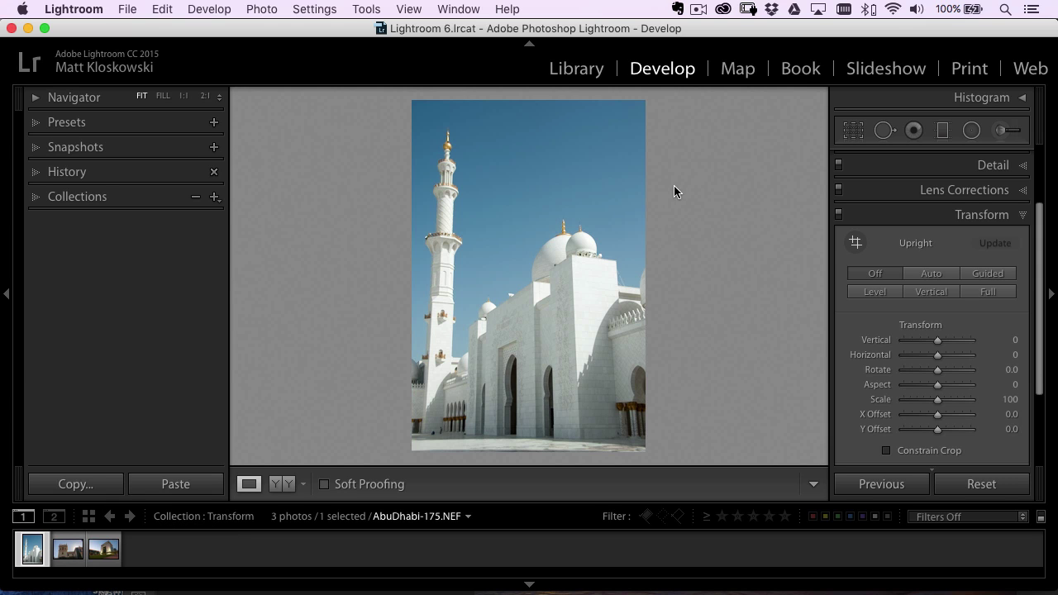
key(super+Tab)
key(super+Tab)
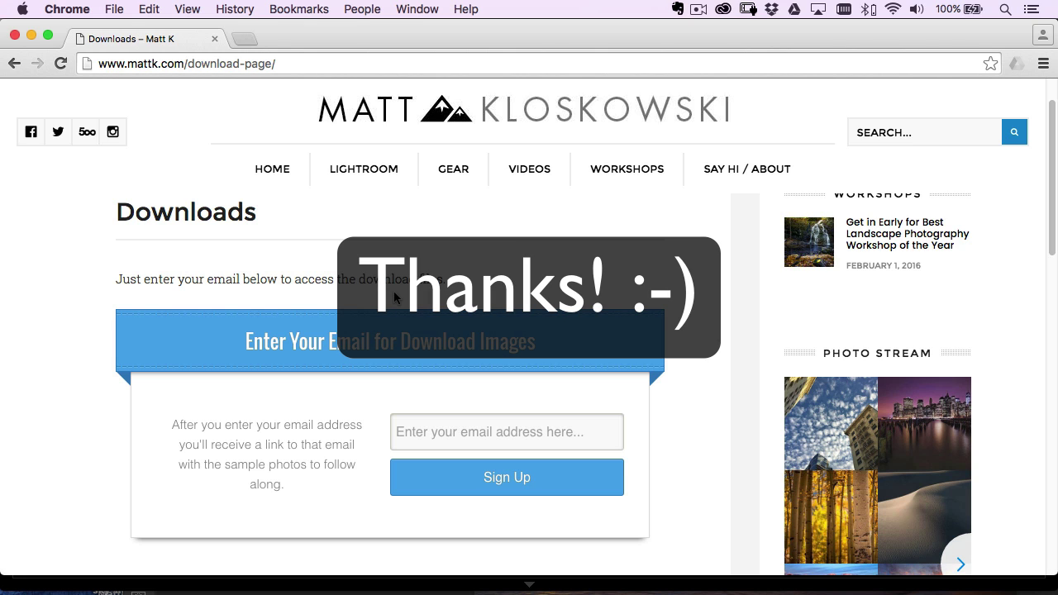
key(super+Tab)
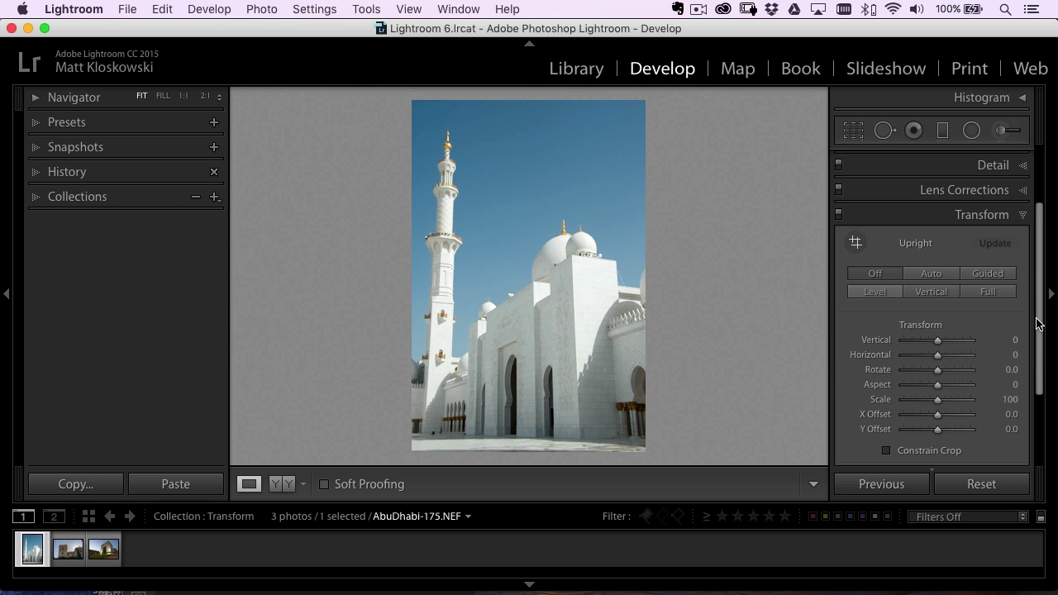
Expand the Transform panel below Lens Corrections for the mosque photo.
scroll(1041, 327, down, 2)
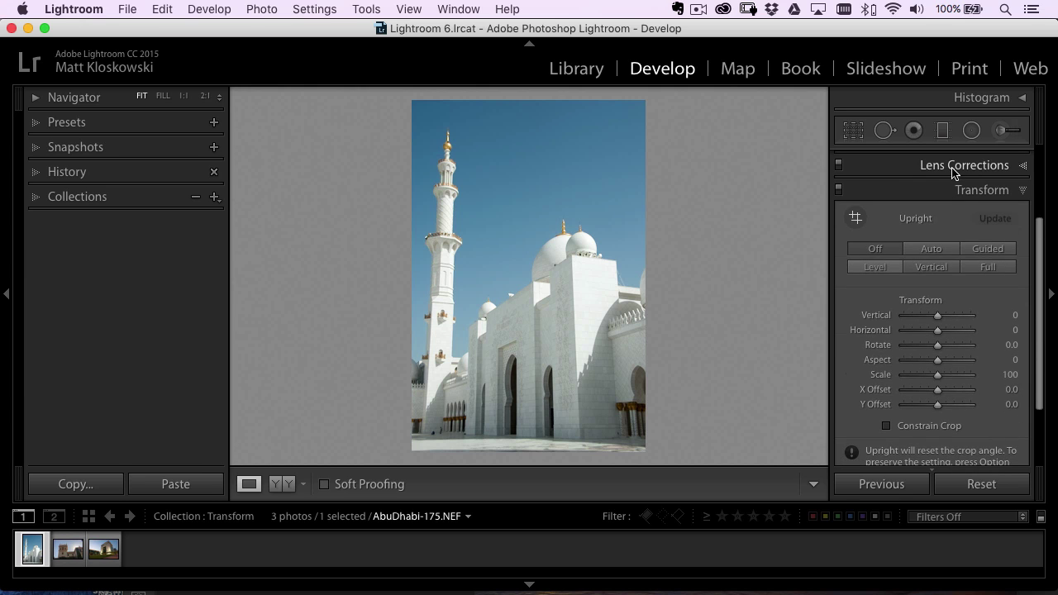
click(951, 168)
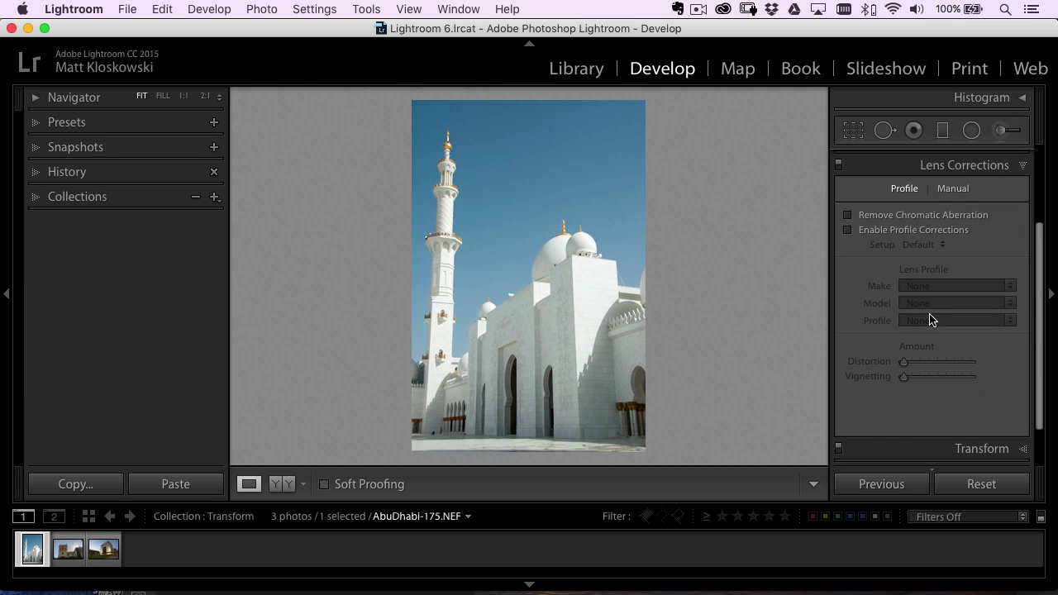
click(975, 169)
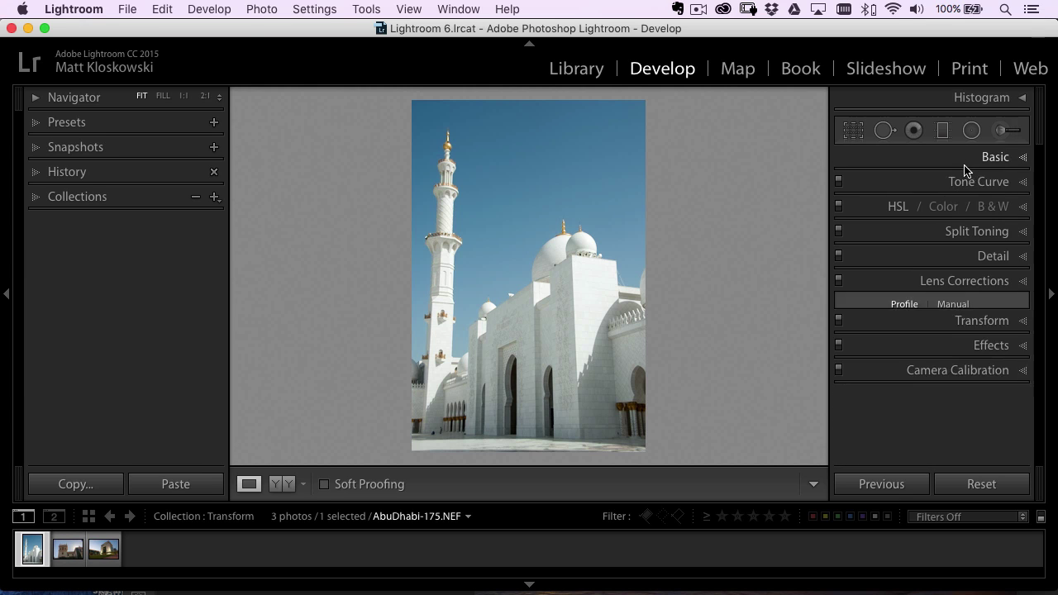
click(977, 308)
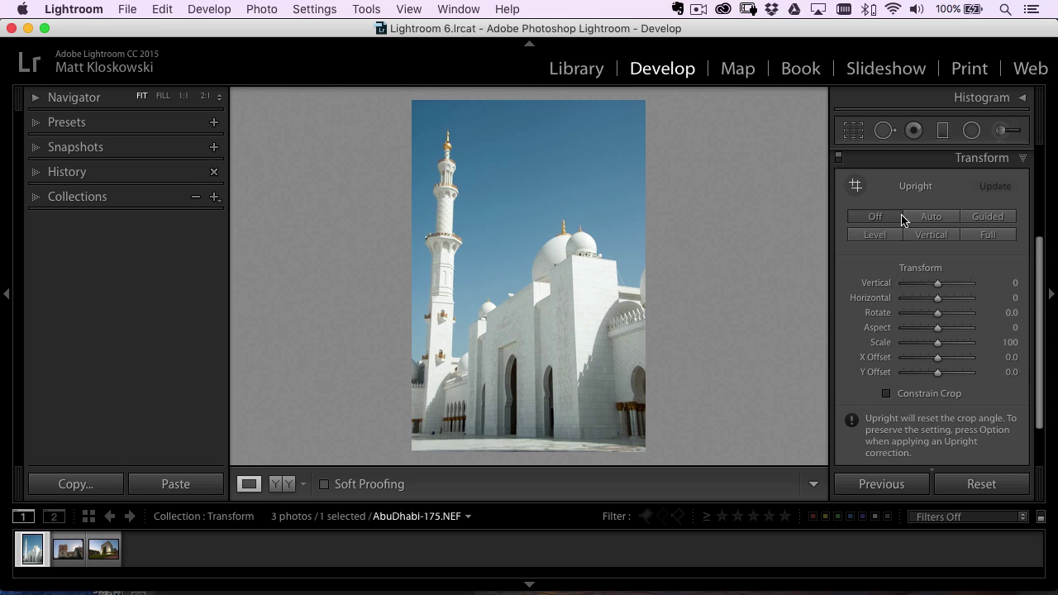
Draw Guided Upright guides along the minaret and building corner, fine-tuning the corner guide's bottom end.
click(988, 217)
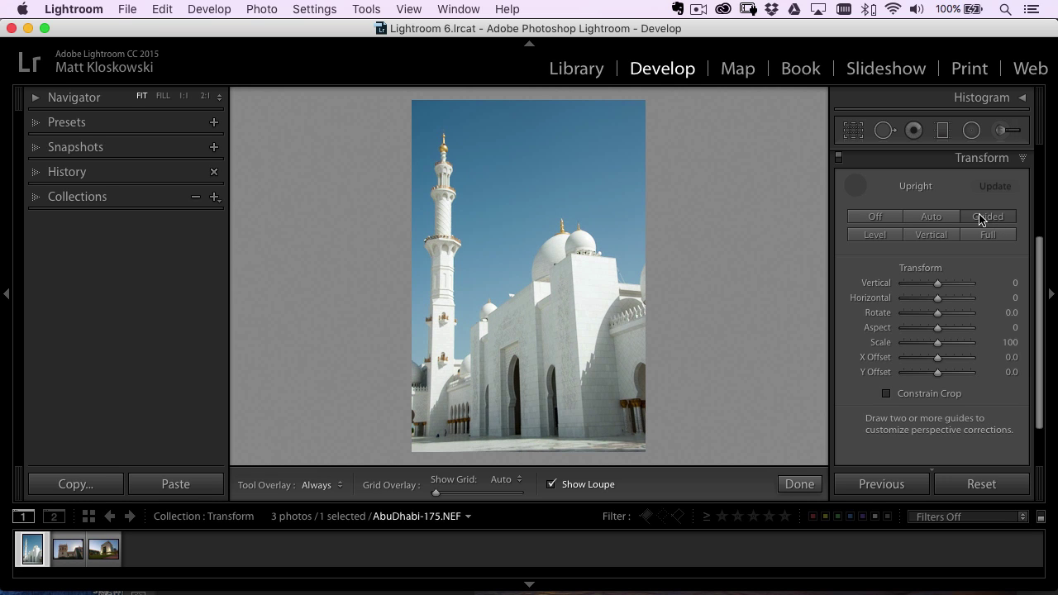
drag(569, 257, 577, 448)
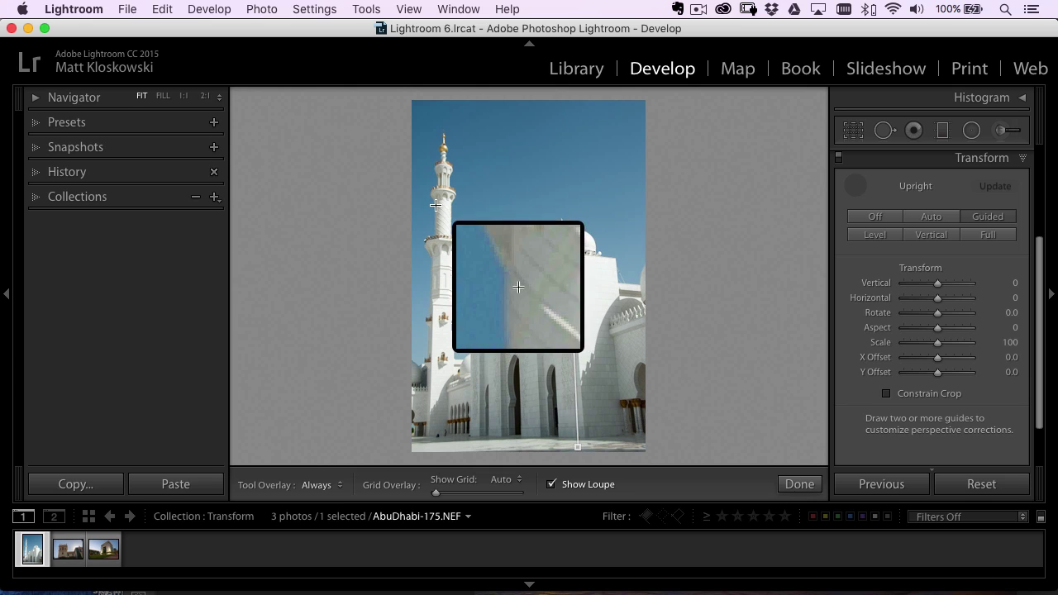
drag(435, 204, 433, 358)
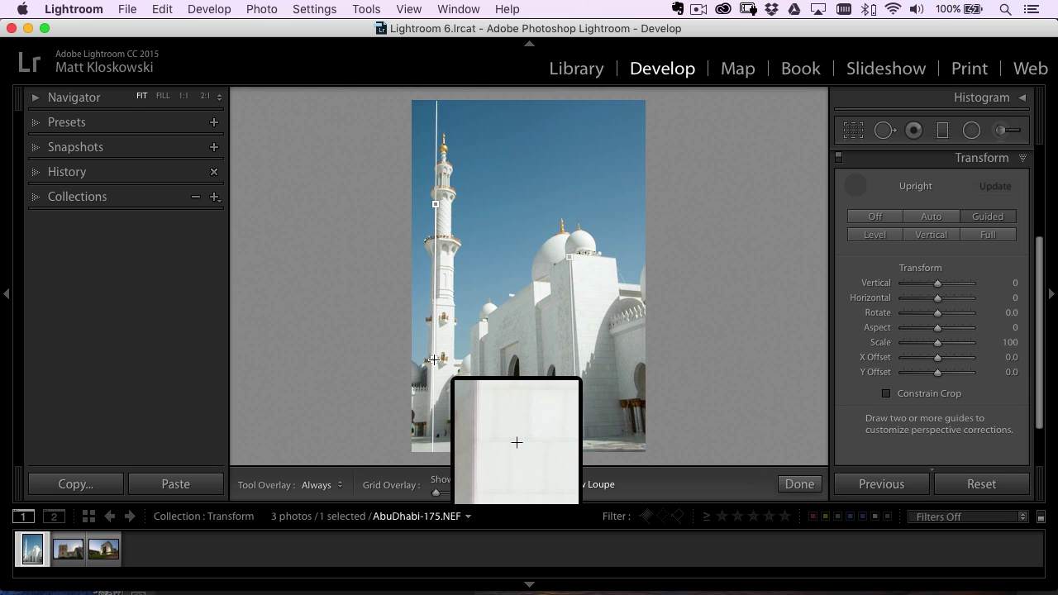
drag(569, 257, 571, 462)
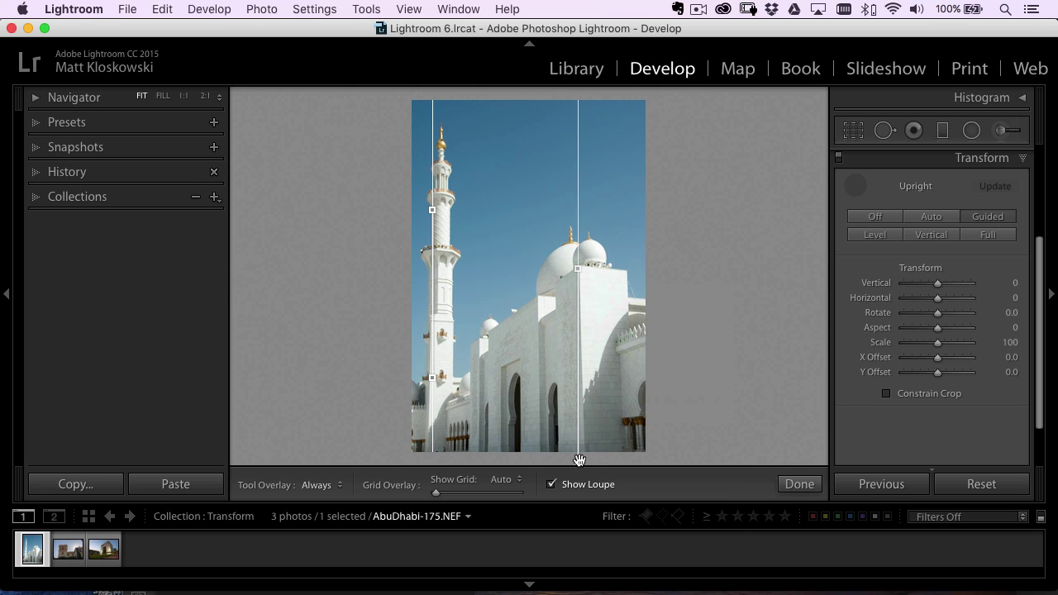
drag(579, 459, 584, 461)
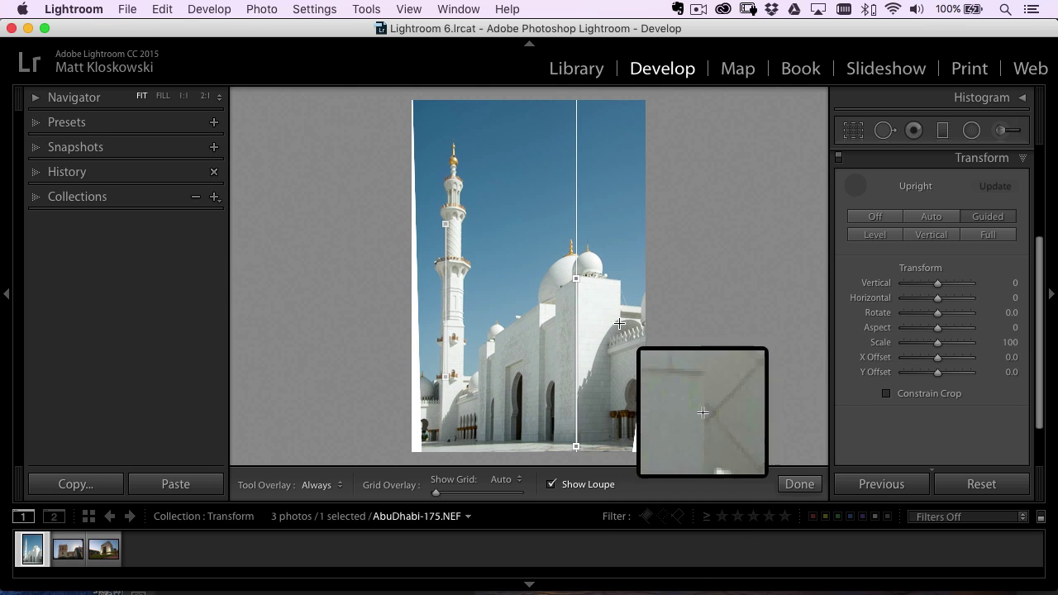
drag(577, 447, 572, 447)
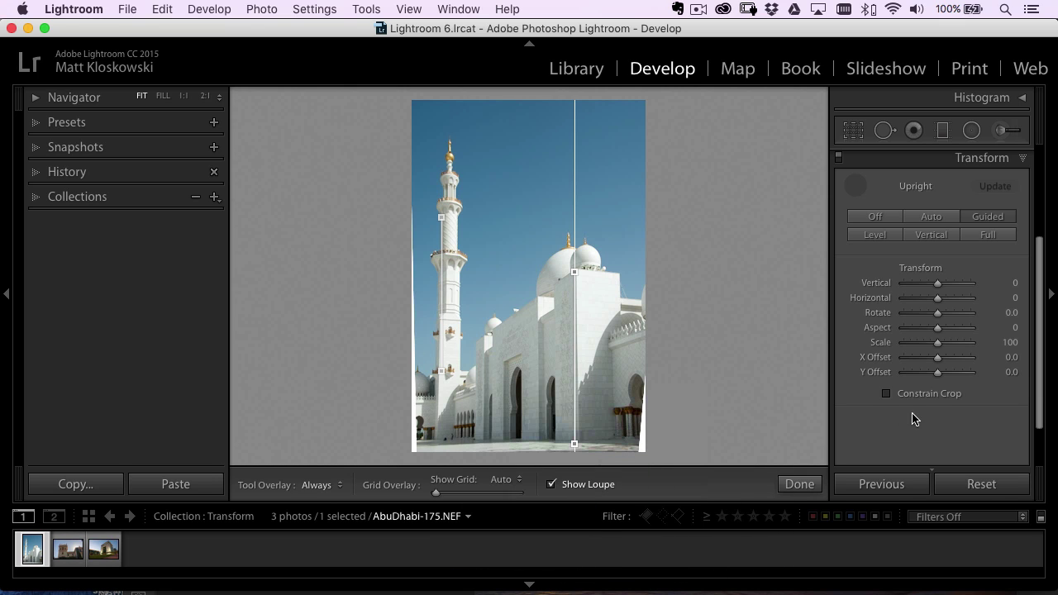
Turn on Constrain Crop to hide white edges, then try and reset X Offset to 0.
click(887, 393)
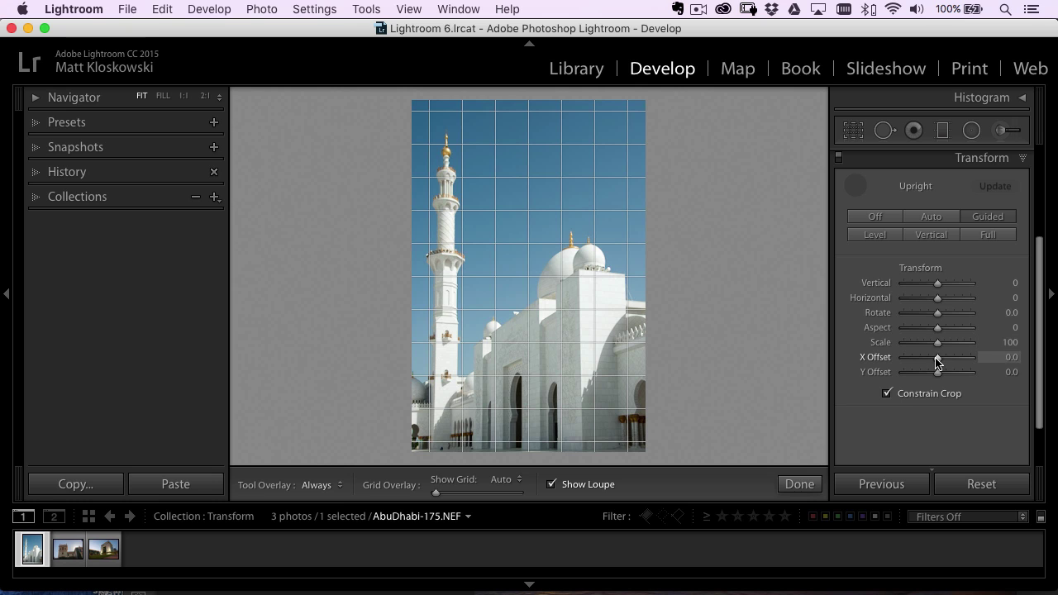
drag(939, 360, 940, 376)
double_click(876, 357)
Set the mosque's Y Offset to +3.9 and open the second photo, _DSC0352.ARW.
key(shift+t)
drag(585, 449, 586, 261)
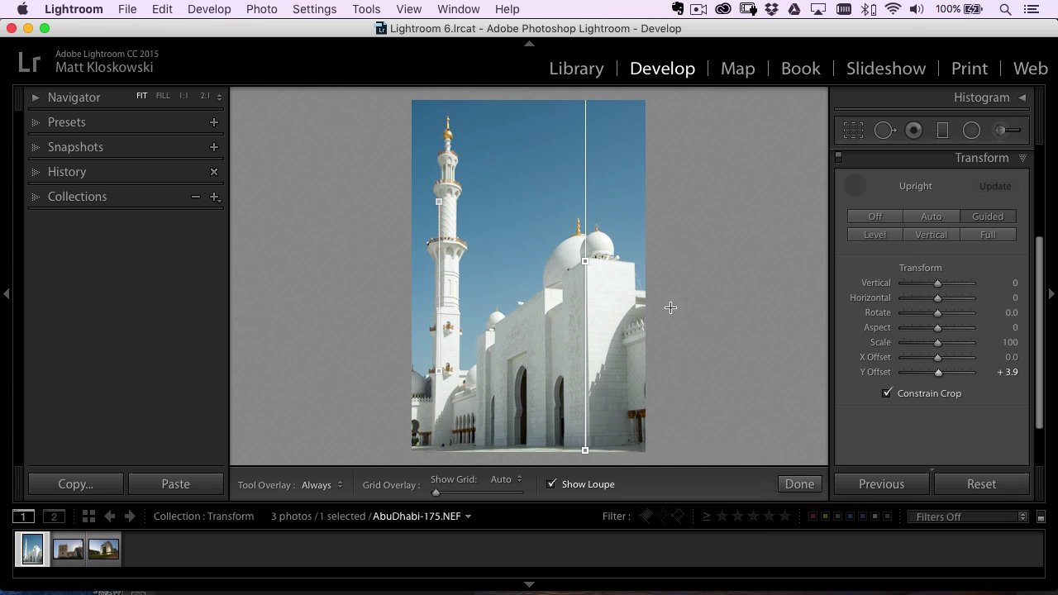
click(71, 554)
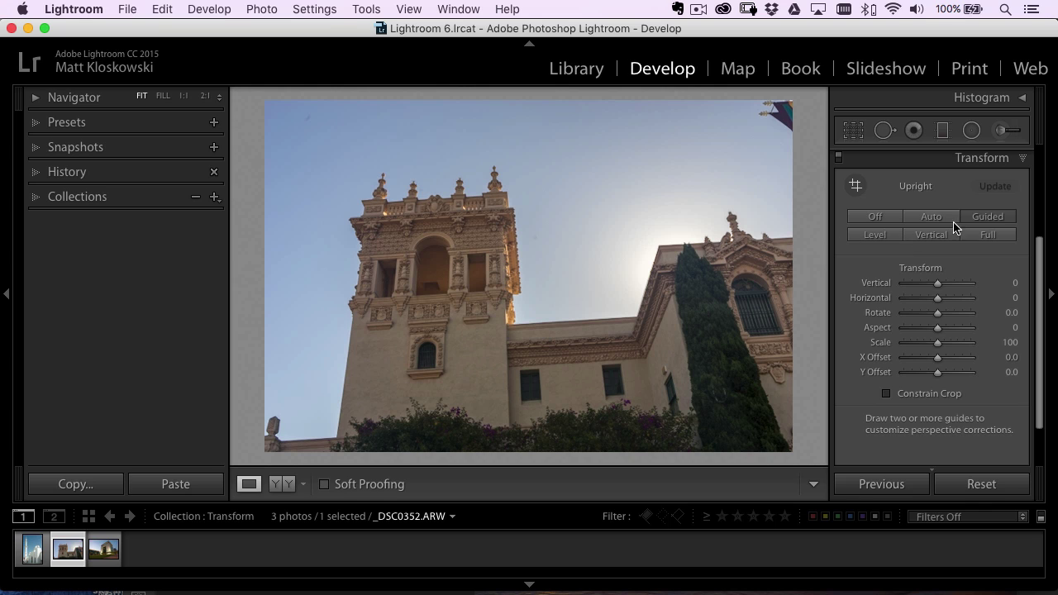
Draw level guides along the tower top and rooftop edge, then toggle Transform off and on.
click(856, 186)
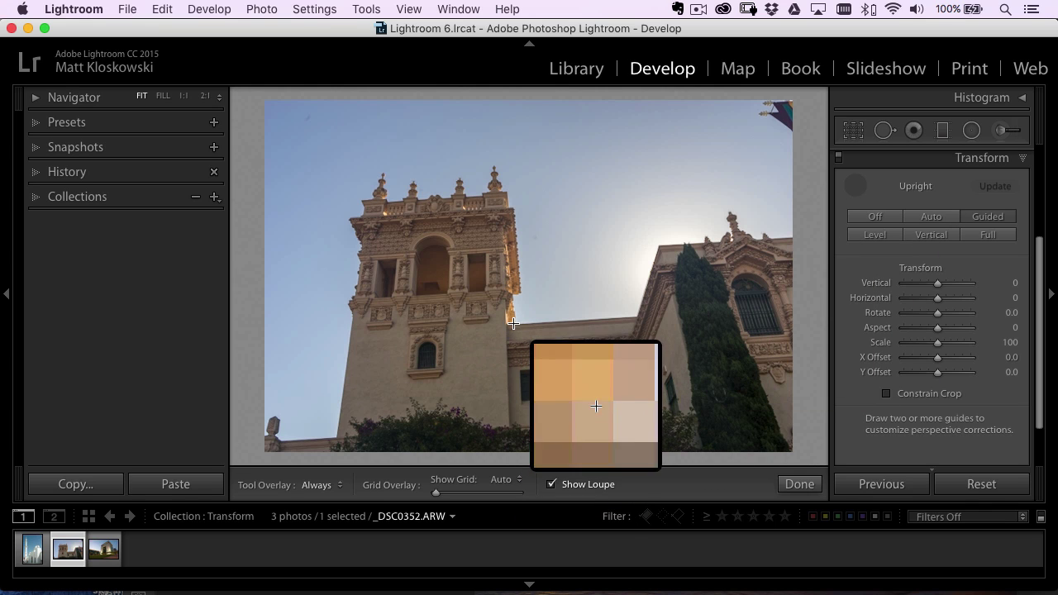
mouse_move(512, 323)
mouse_down()
mouse_move(649, 316)
mouse_move(638, 317)
mouse_up()
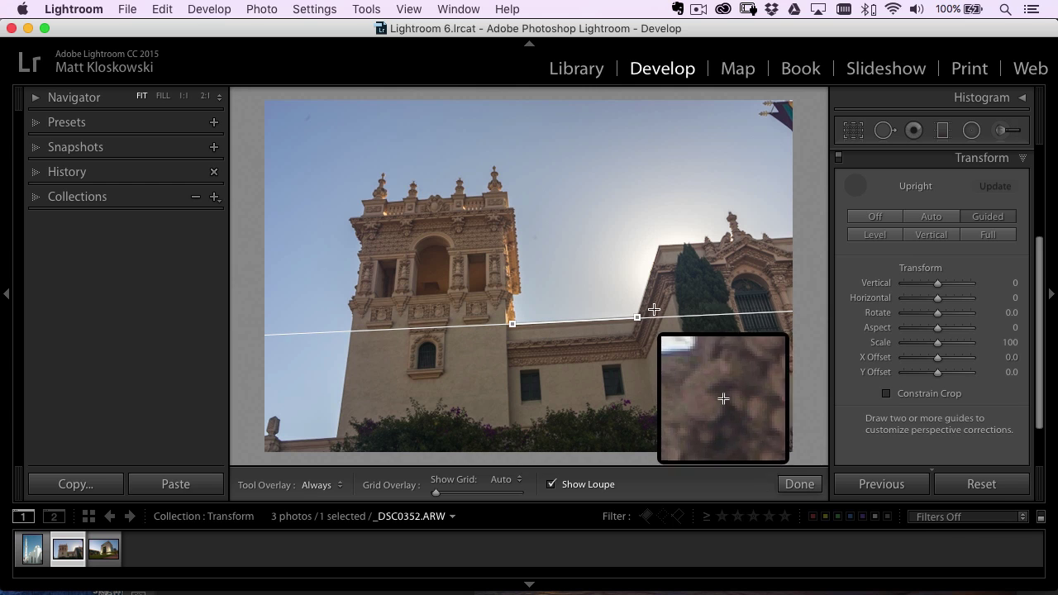
drag(662, 245, 816, 235)
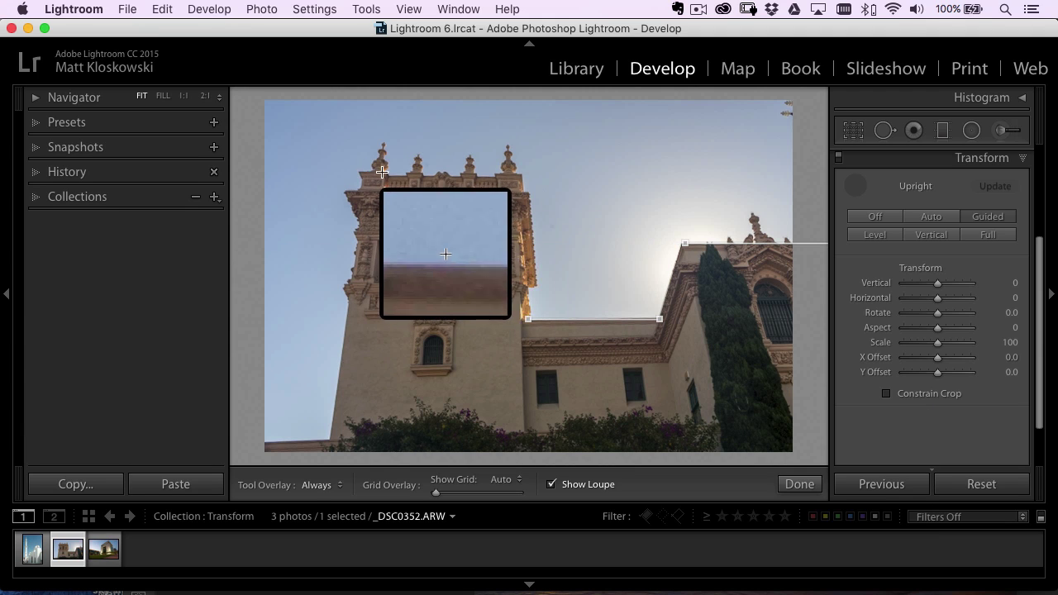
drag(362, 171, 571, 175)
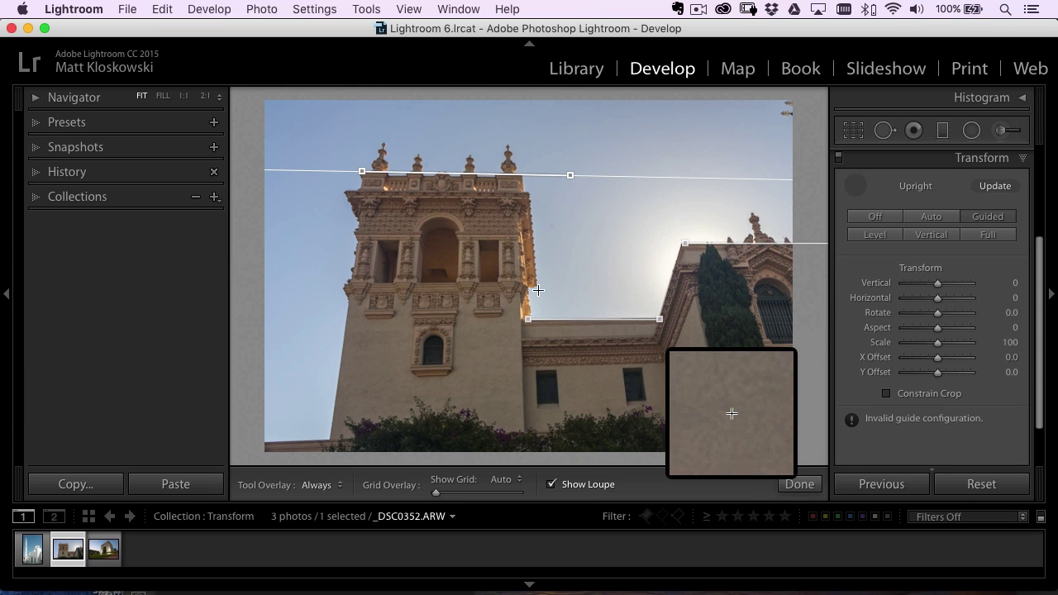
drag(571, 176, 571, 176)
drag(685, 243, 684, 241)
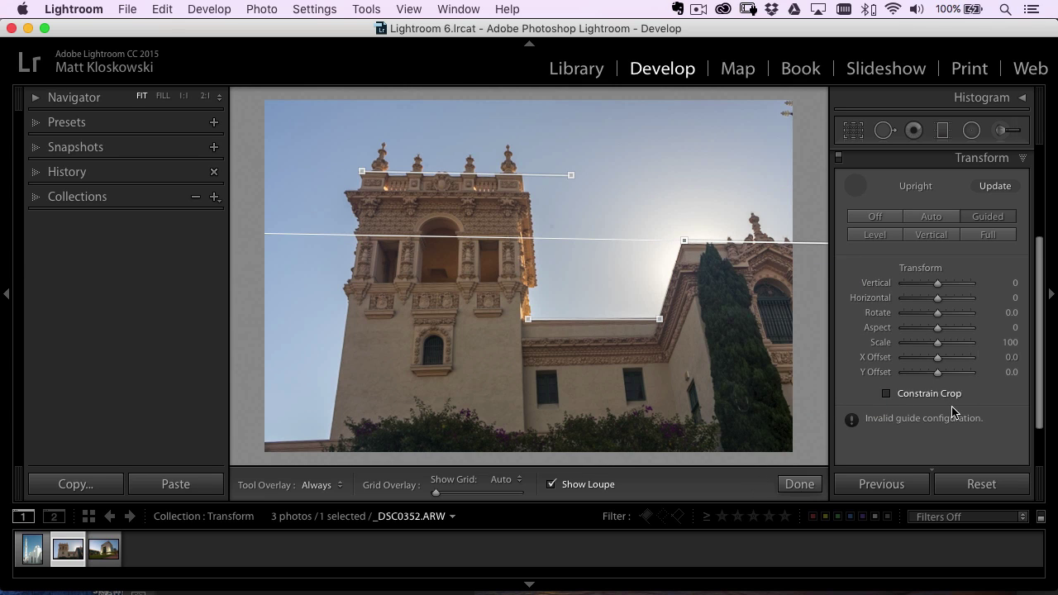
click(836, 159)
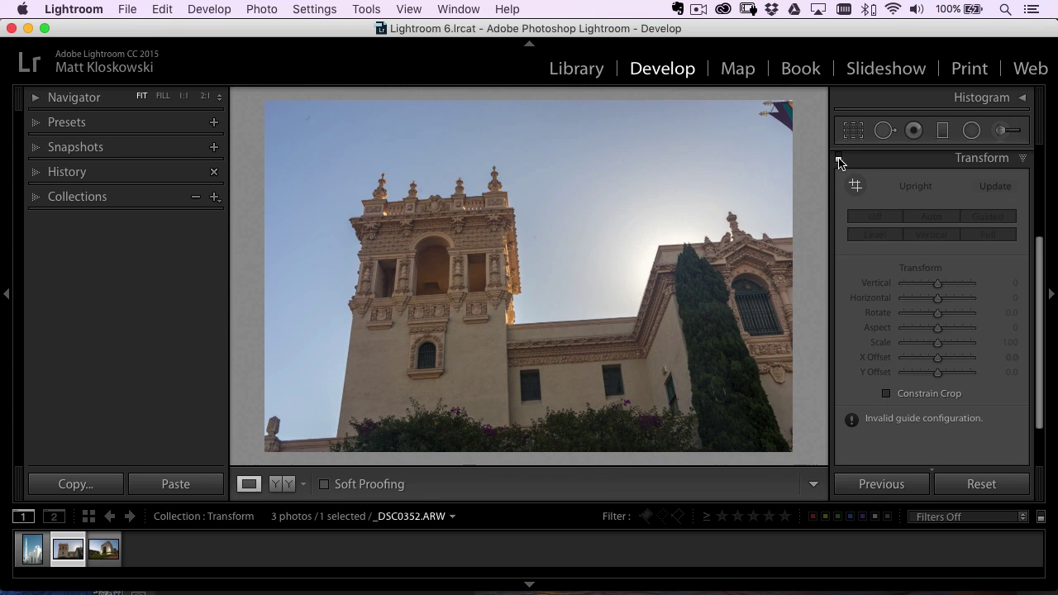
click(839, 159)
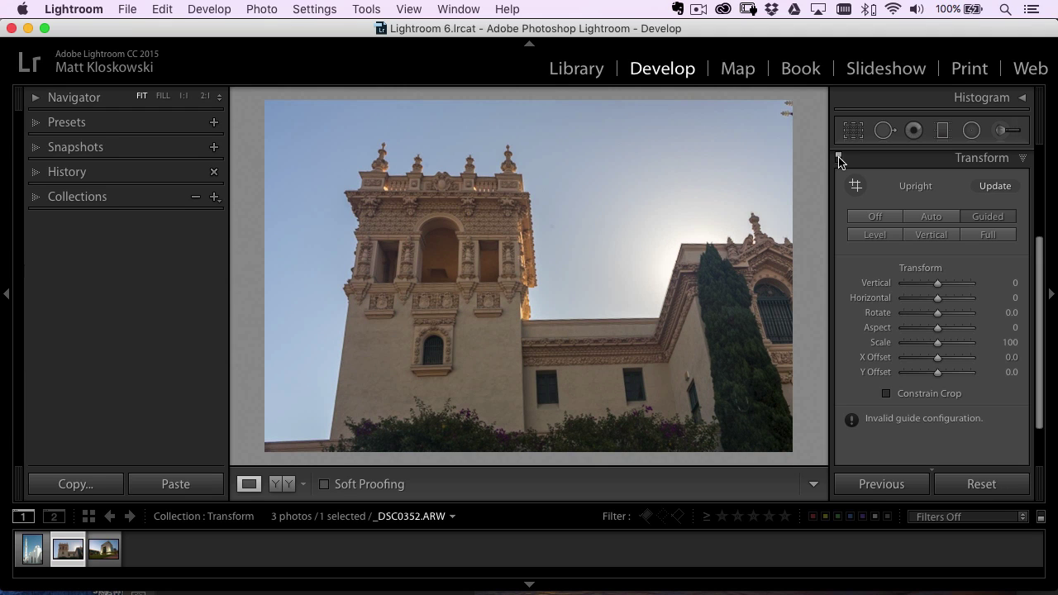
On _BAM9034.NEF, draw Guided Upright guides down the building's left and right edges.
click(104, 556)
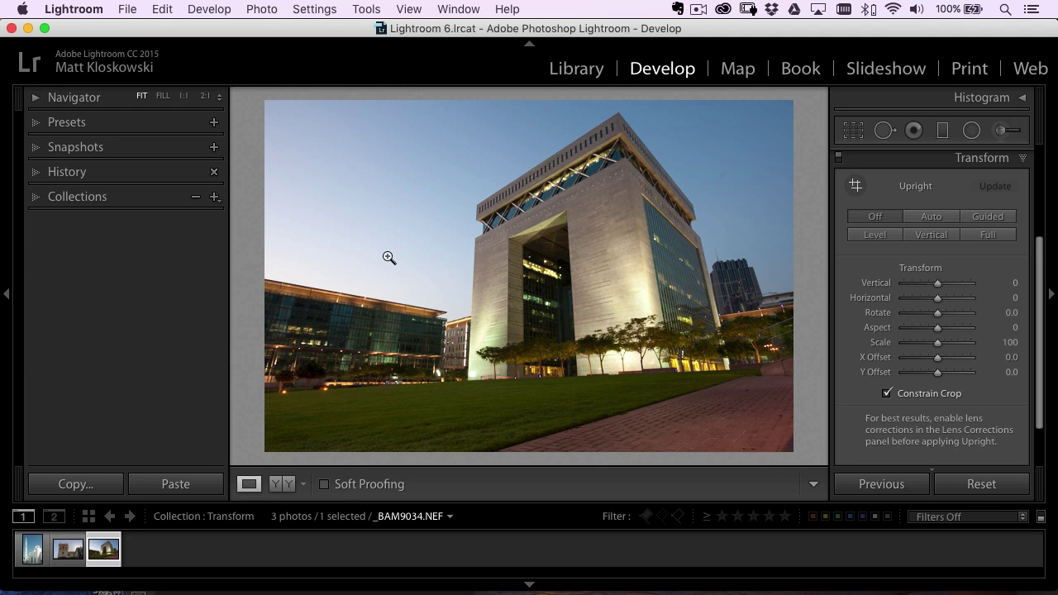
click(856, 186)
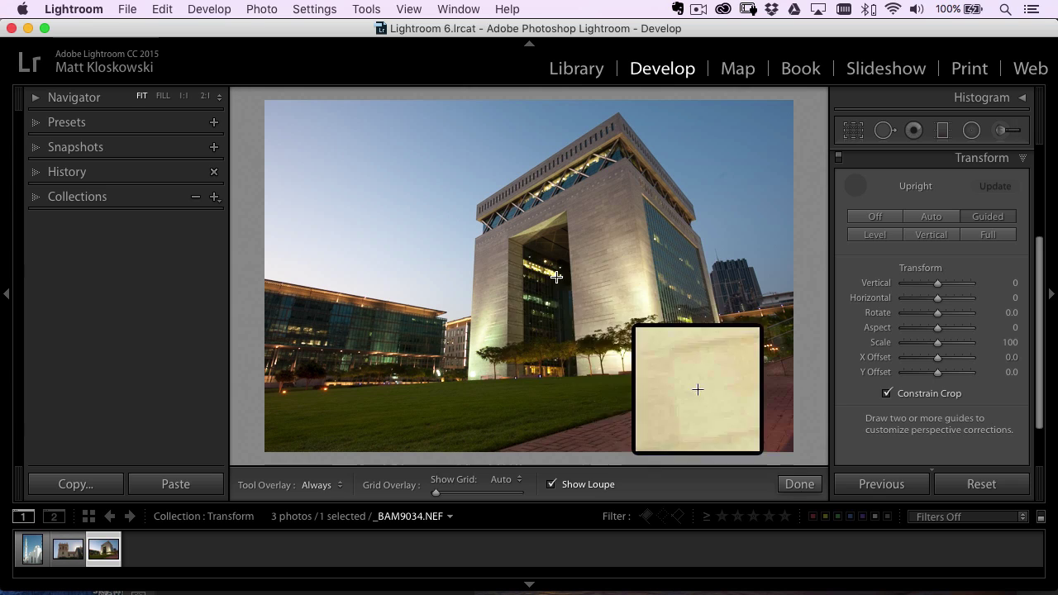
drag(477, 242, 466, 383)
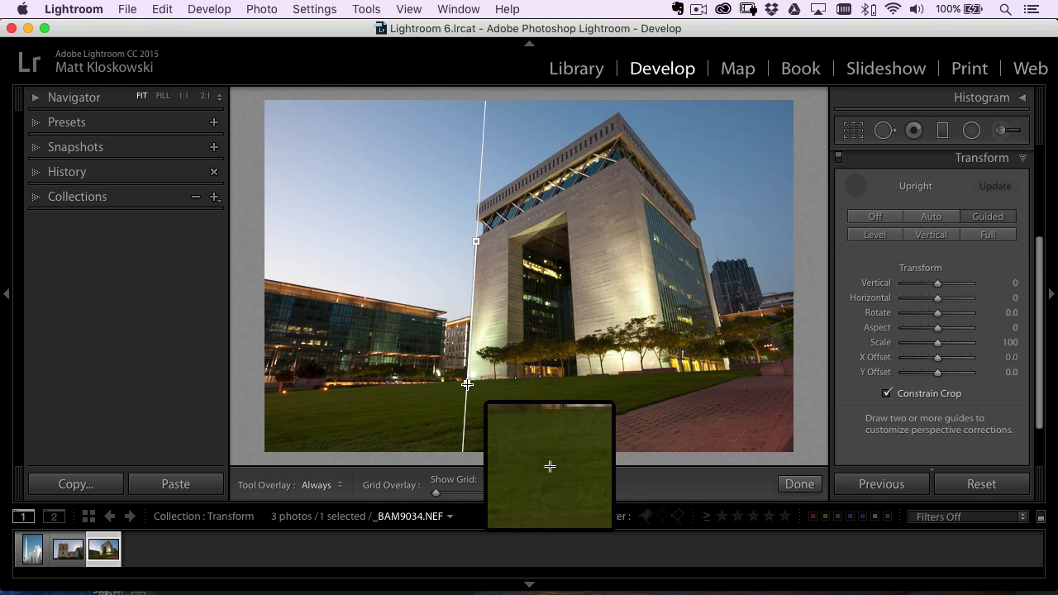
drag(693, 202, 731, 397)
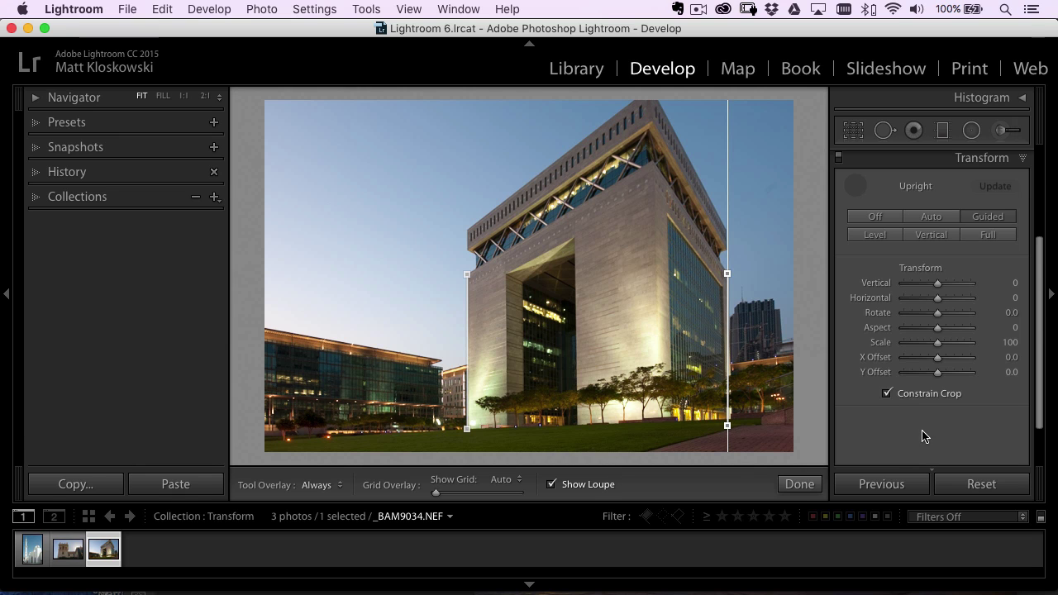
Undo the last guide and set Rotate to +2.6 instead.
key(super+z)
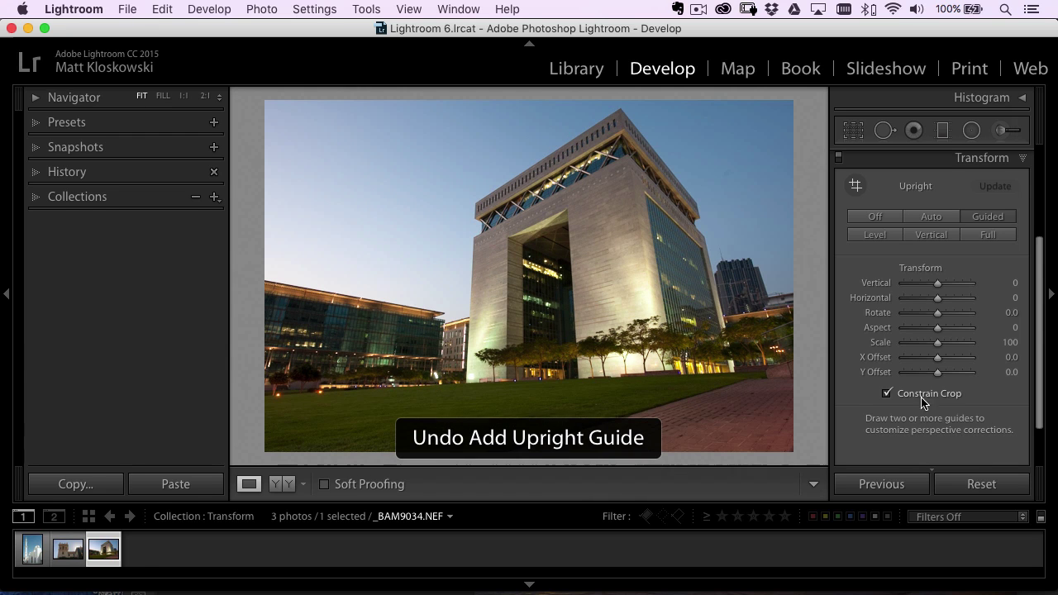
click(935, 314)
drag(935, 315, 944, 314)
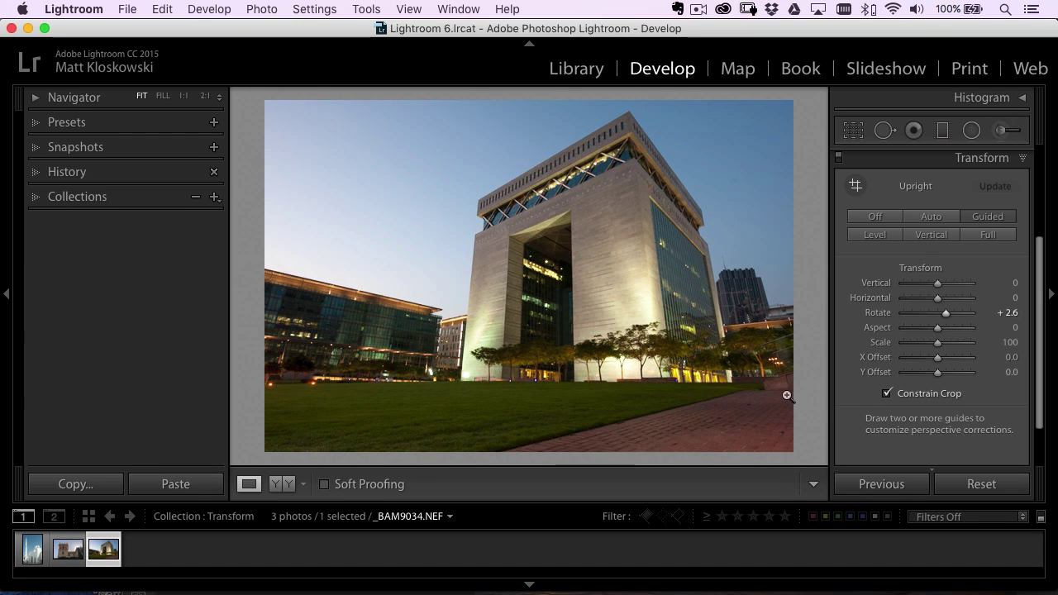
Switch to Photoshop from the Dock and maximize its window.
mouse_move(529, 592)
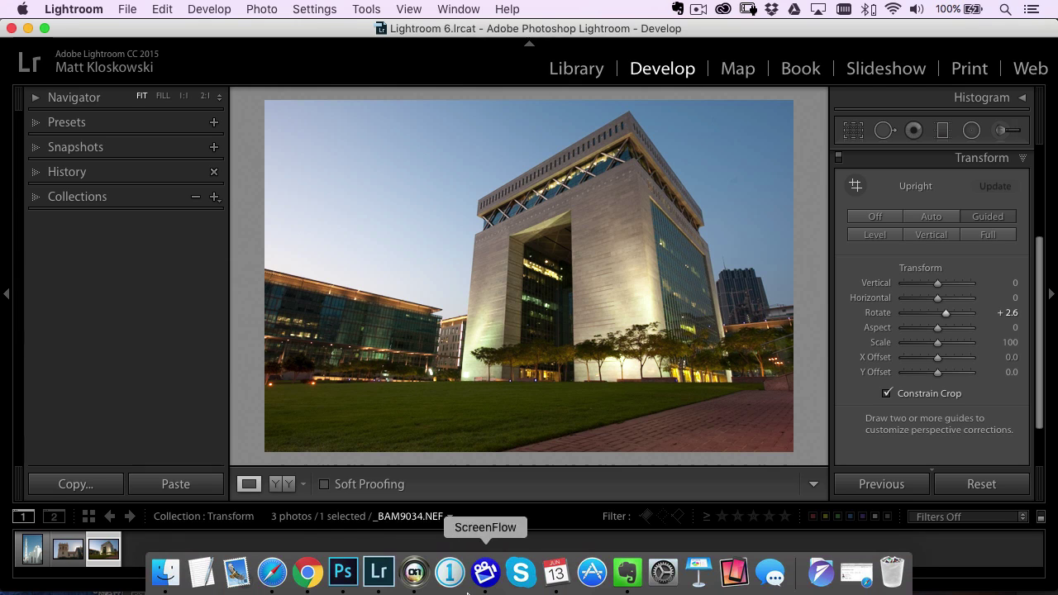
click(337, 589)
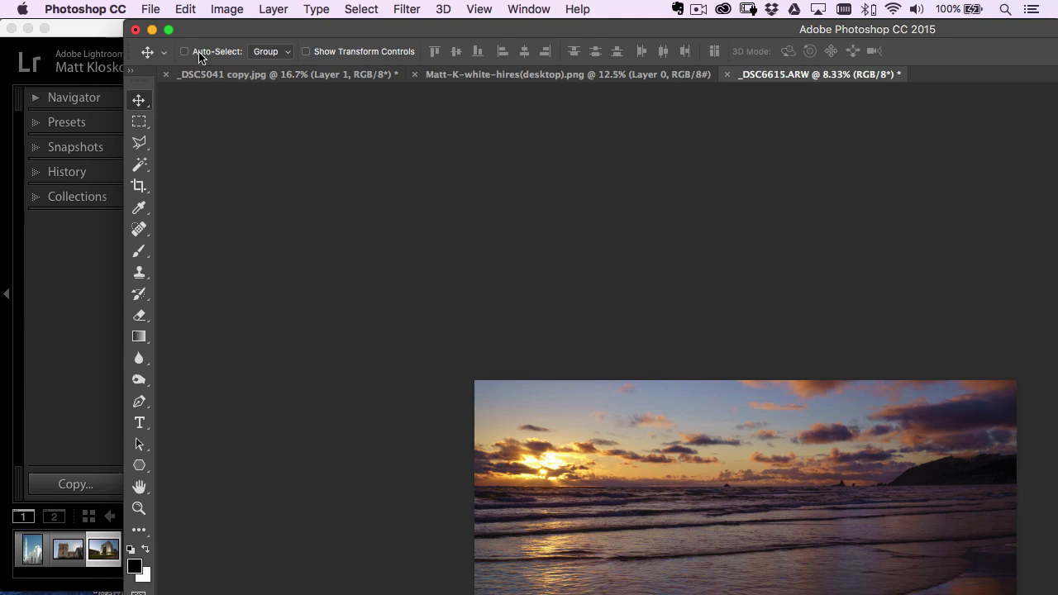
click(168, 30)
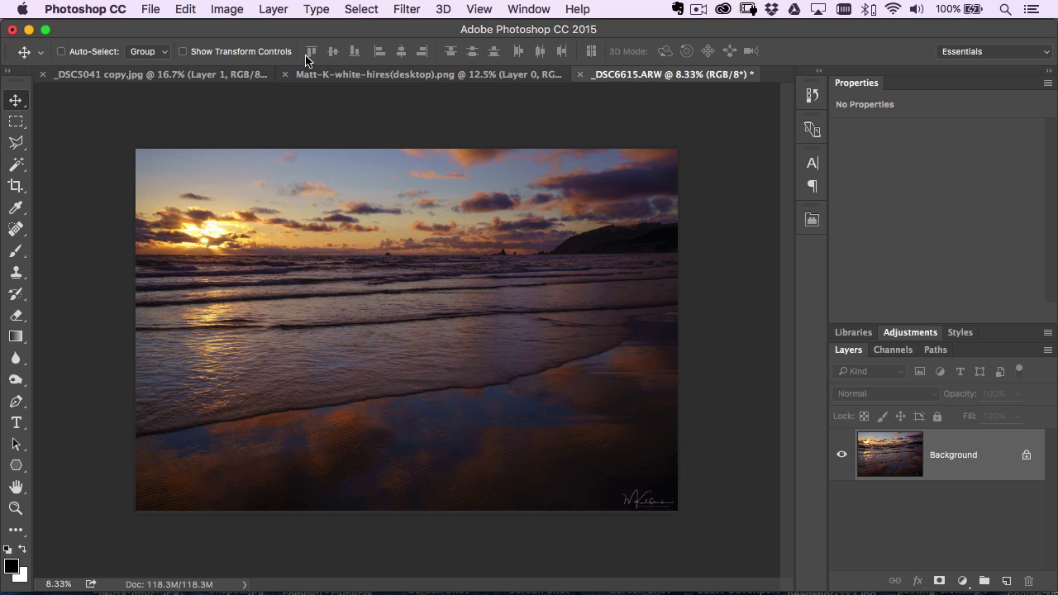
Open the sunset photo in Filter > Camera Raw Filter, try Transform, then press Z for Zoom.
click(408, 10)
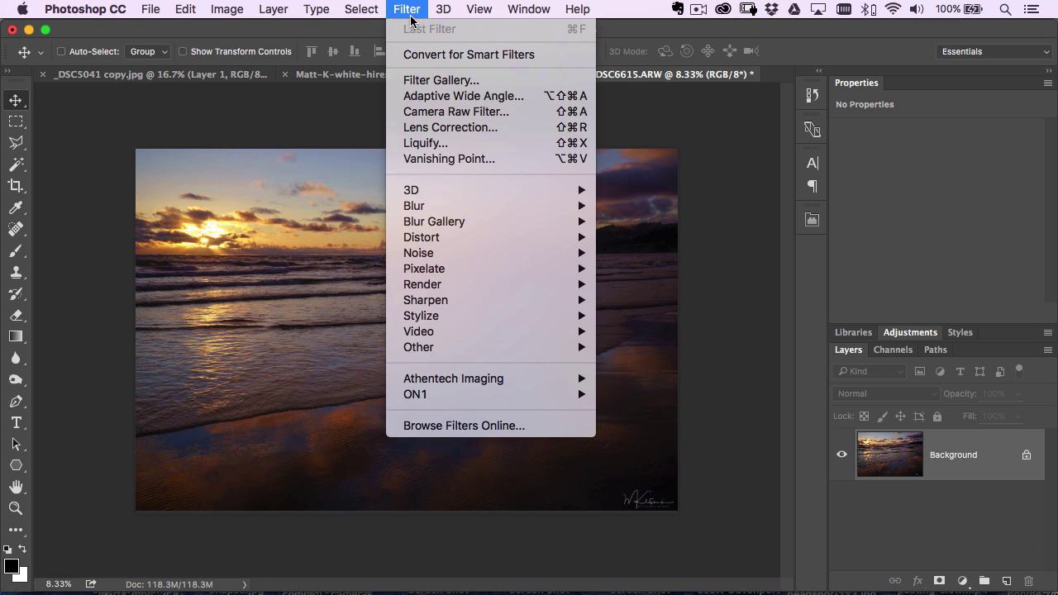
click(417, 109)
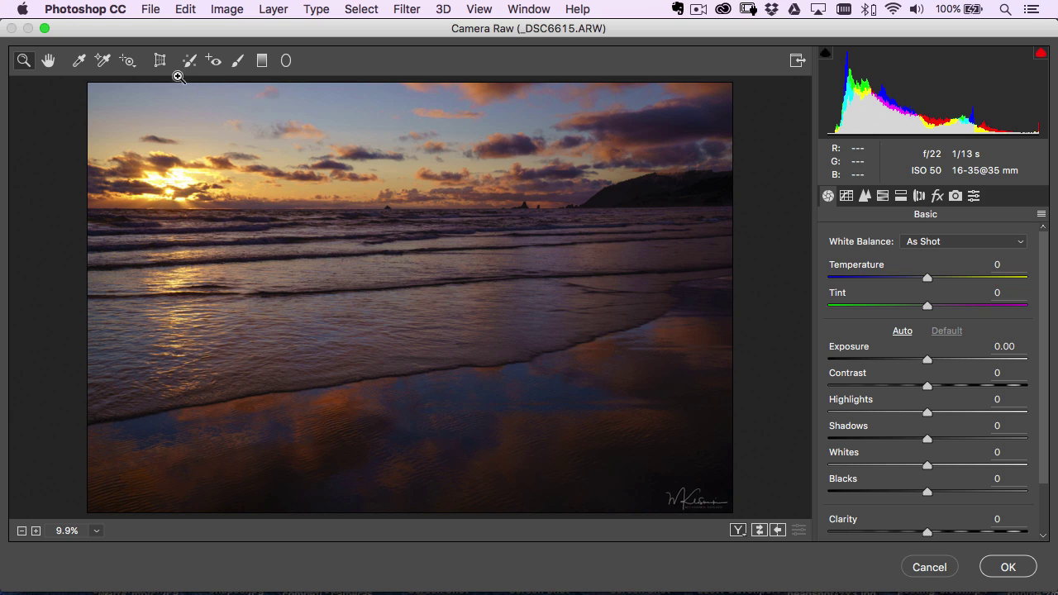
click(159, 65)
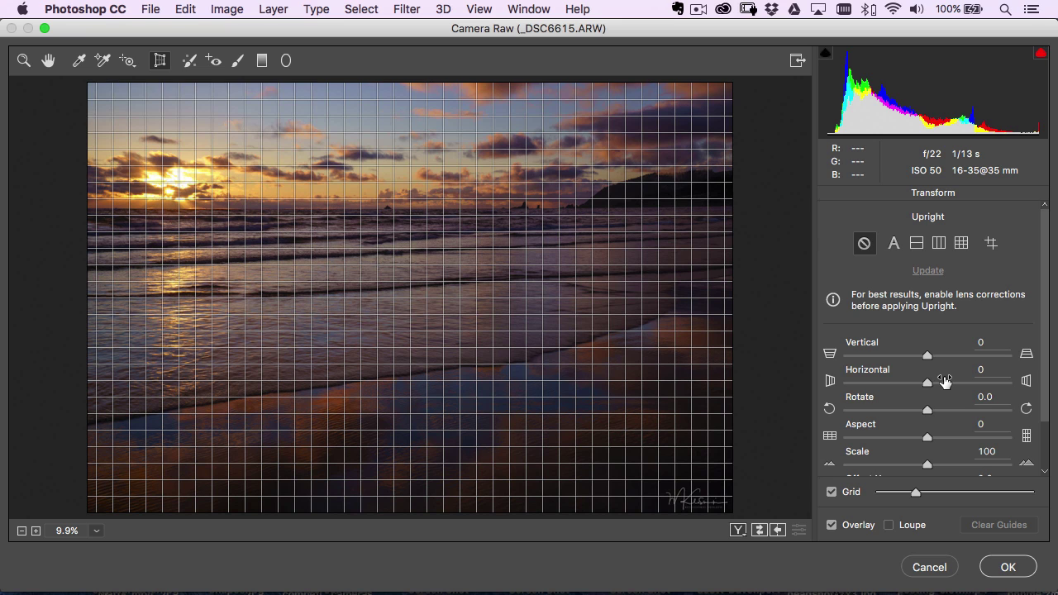
key(z)
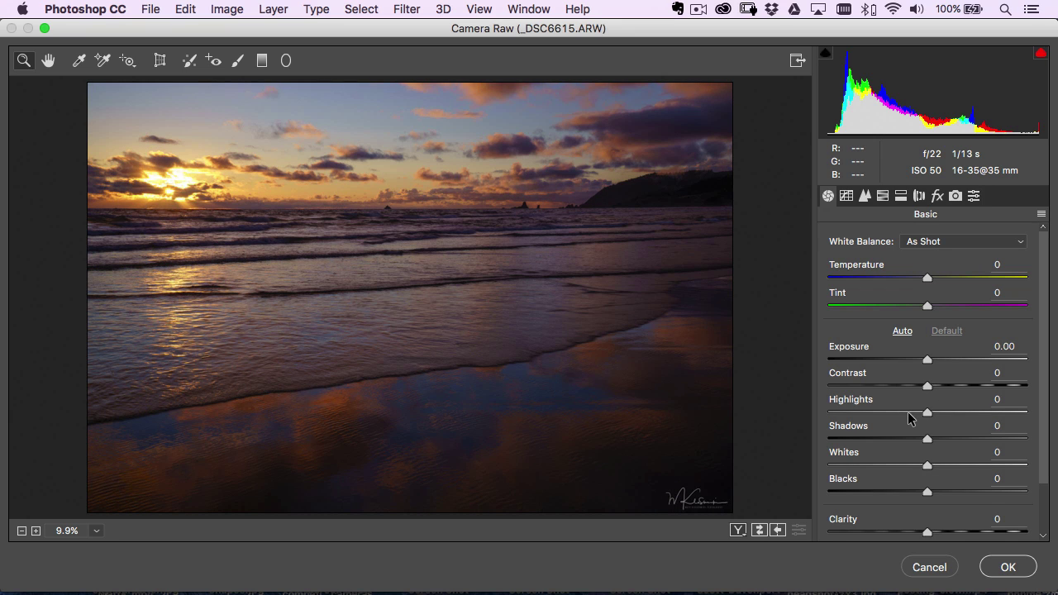